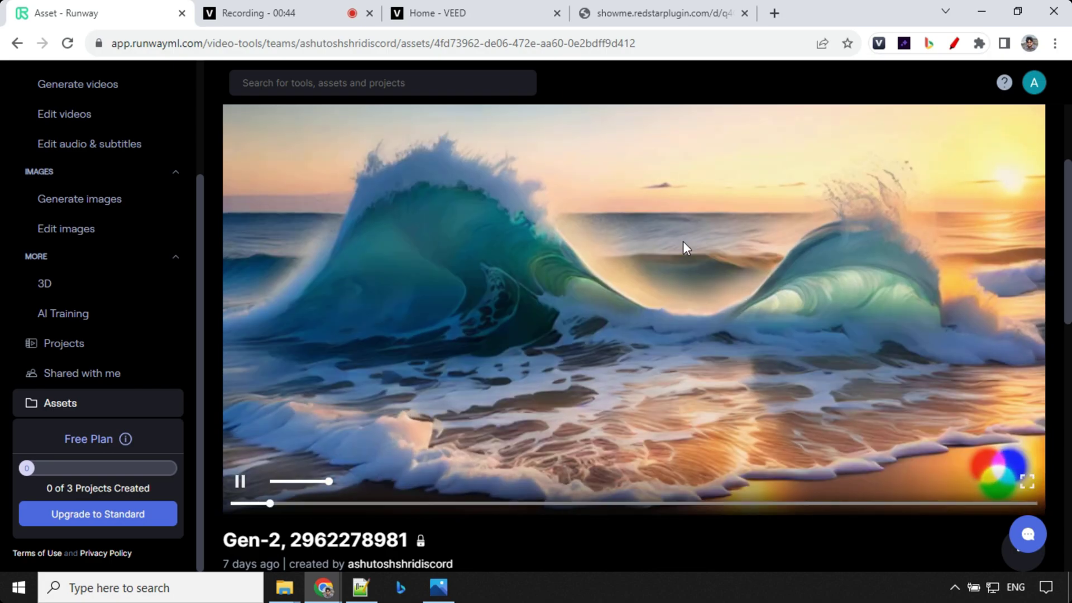
Download the Gen-2 wave clip as an MP4 and bring up ezgif's Video to JPG converter
click(672, 18)
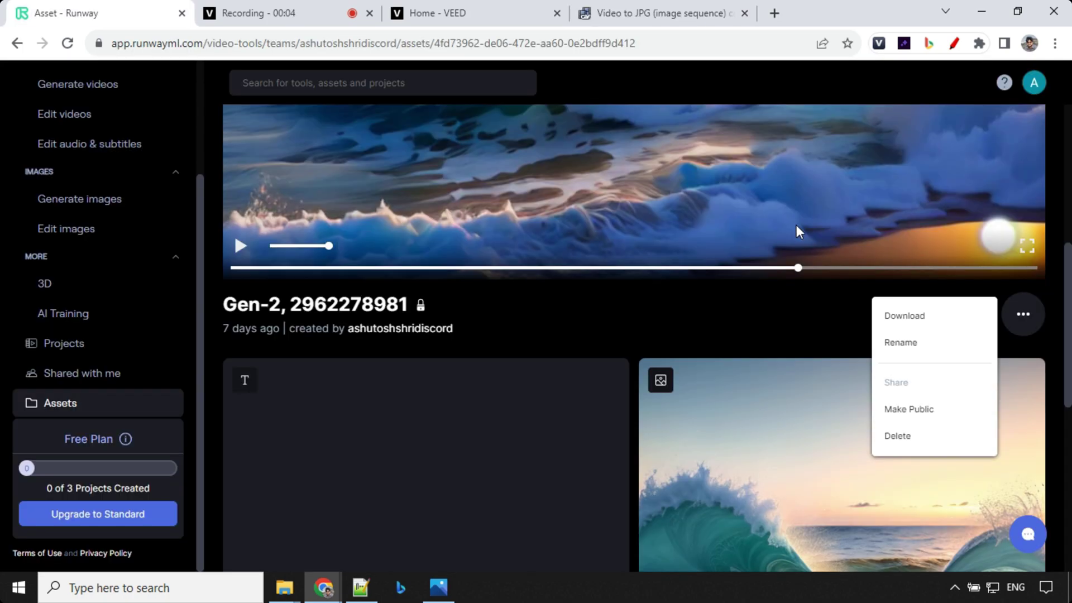
click(904, 316)
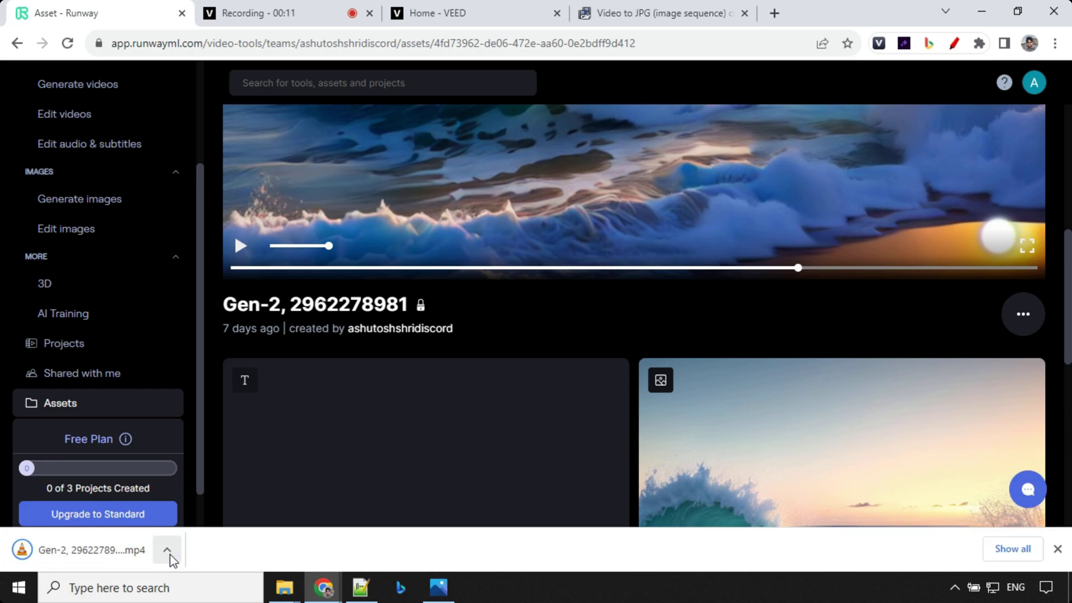
click(688, 12)
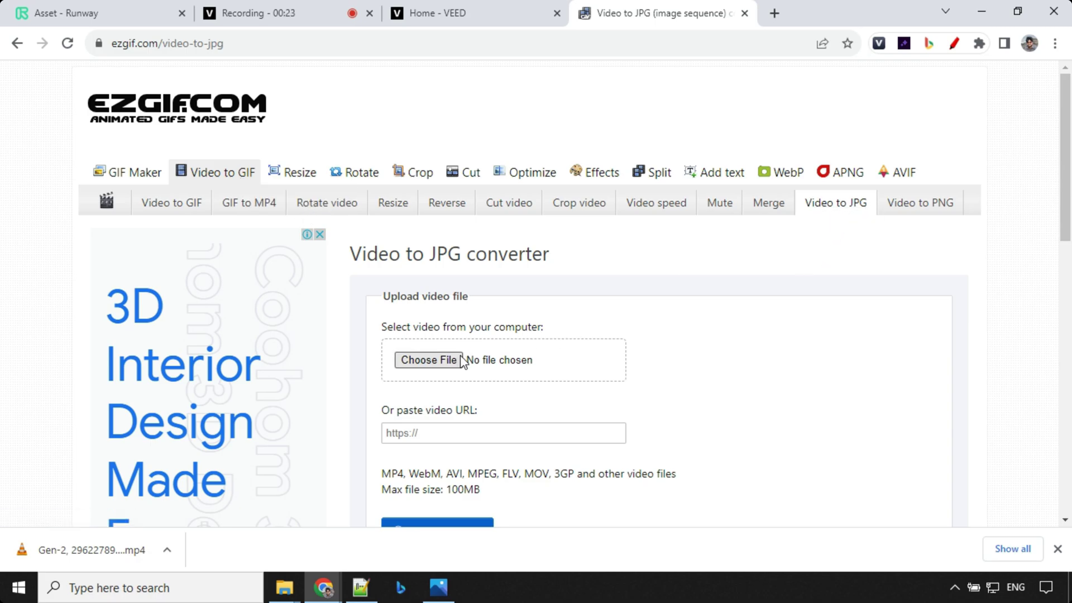
Convert the wave MP4 into 40 JPG frames on ezgif and download them as a ZIP
click(427, 360)
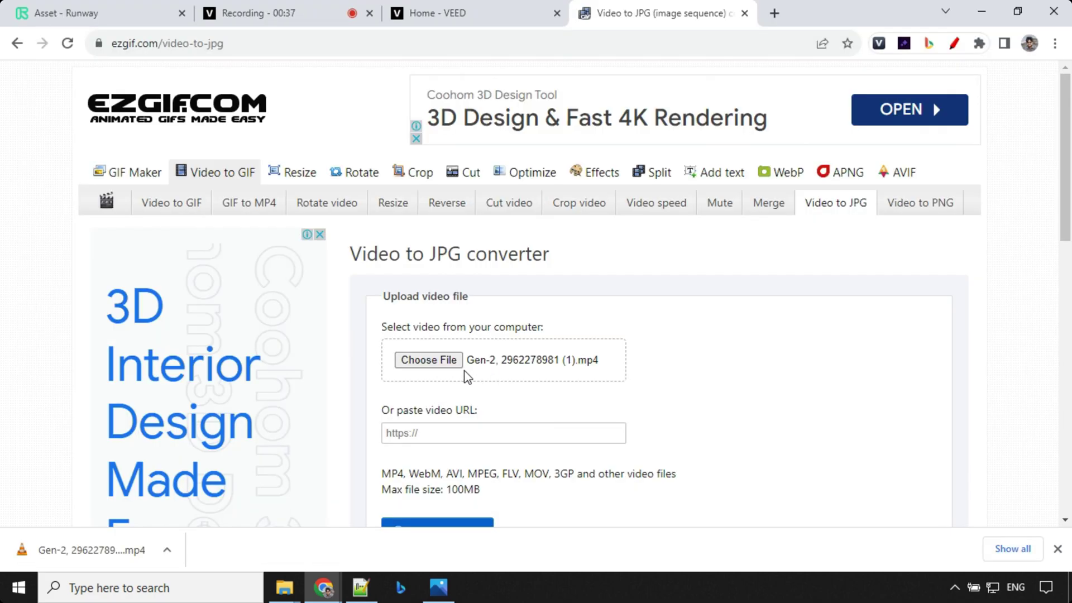
scroll(466, 376, down, 2)
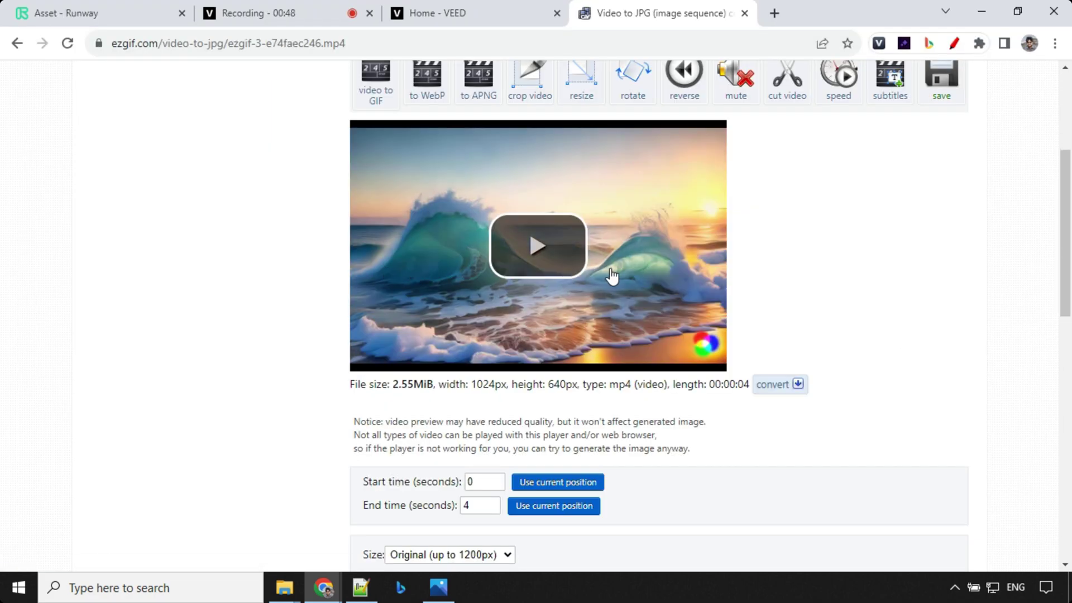
scroll(612, 275, down, 3)
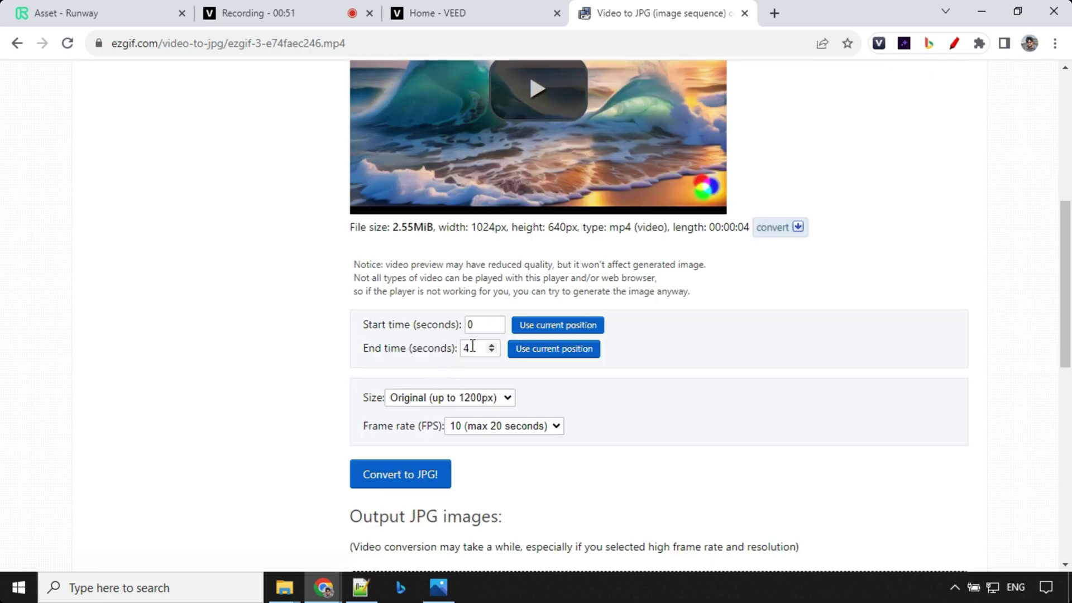
scroll(391, 360, down, 1)
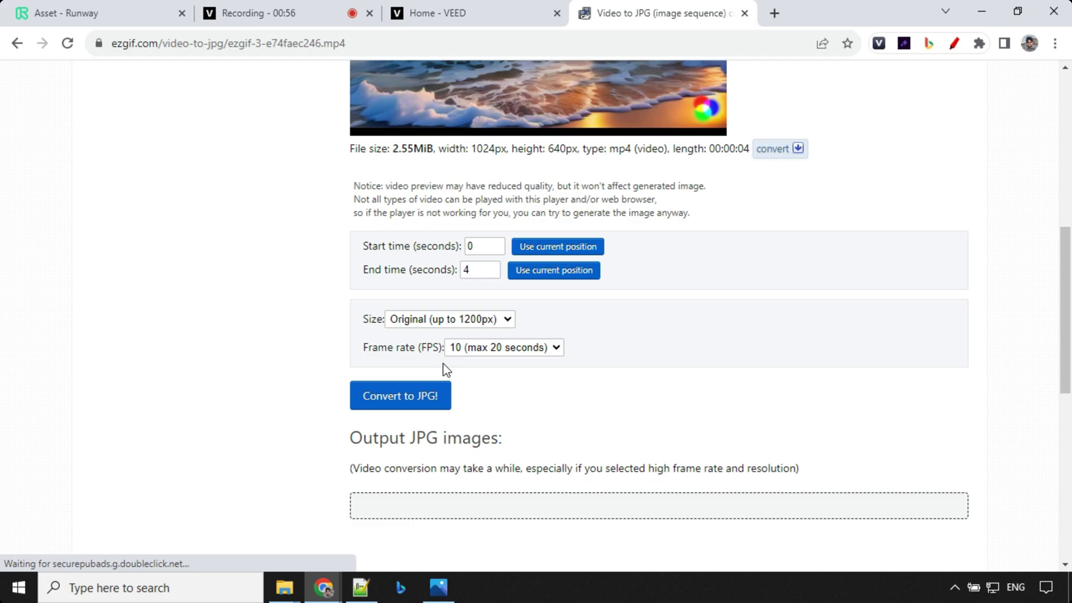
click(401, 403)
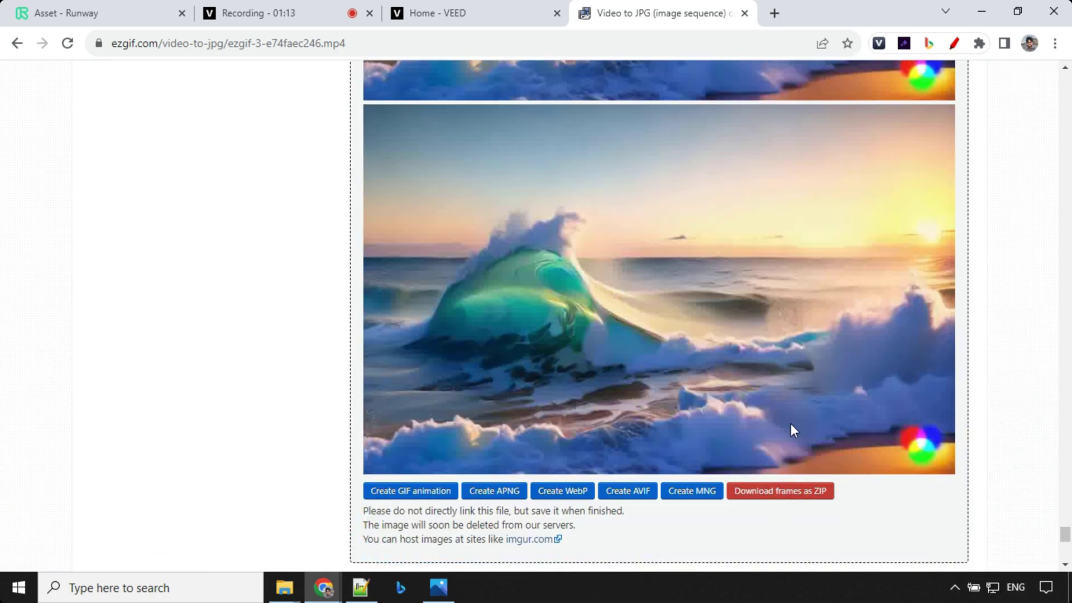
click(786, 499)
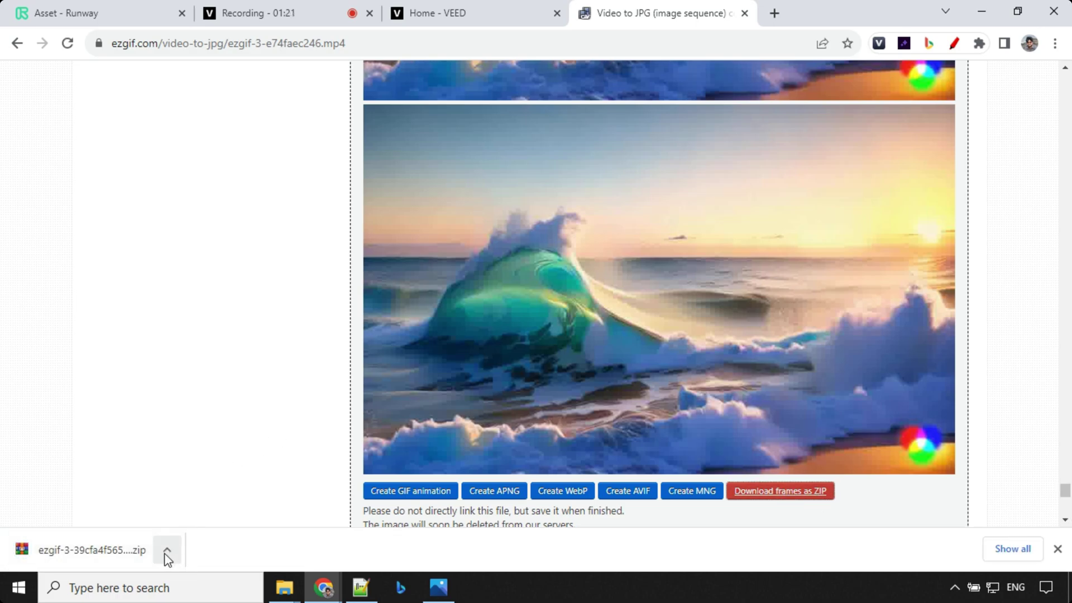
click(167, 550)
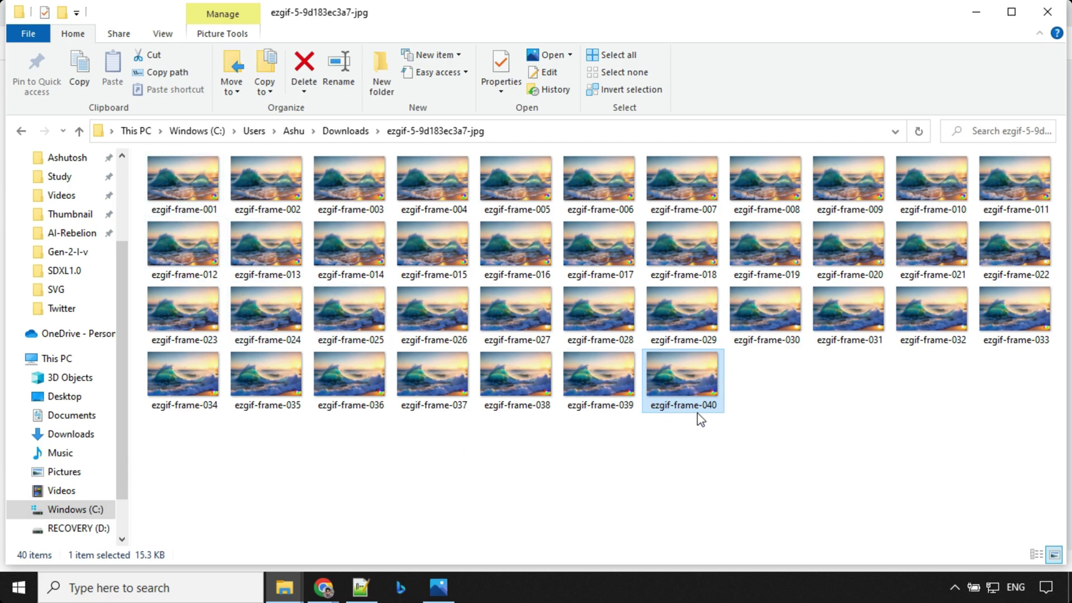
Select ezgif-frame-040, the last extracted wave frame, in the Downloads folder
click(785, 468)
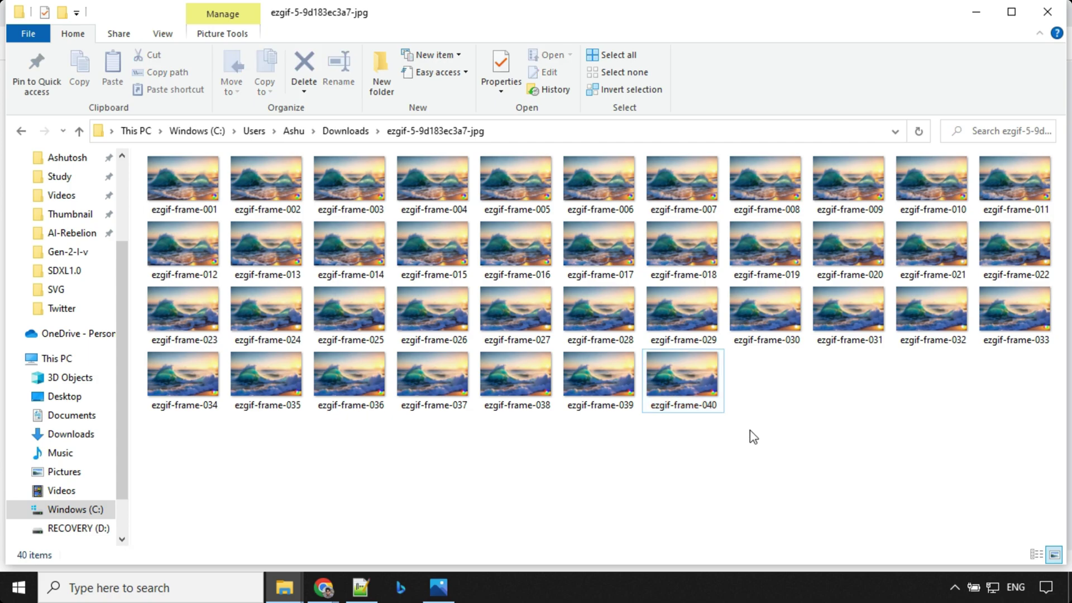
click(703, 393)
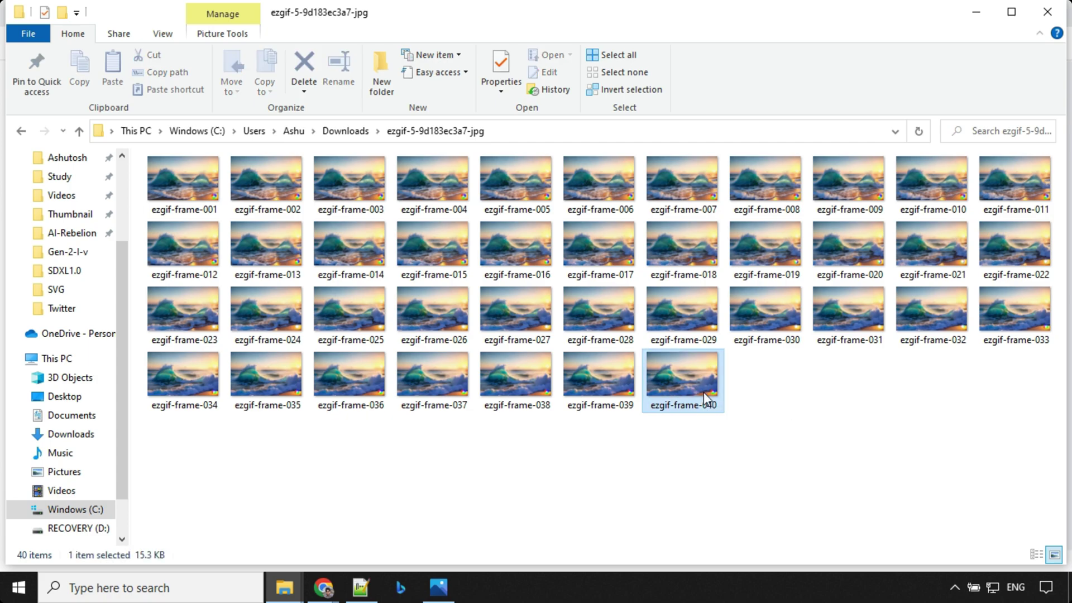
Go to Clipdrop's Cleanup tool in the browser
click(323, 588)
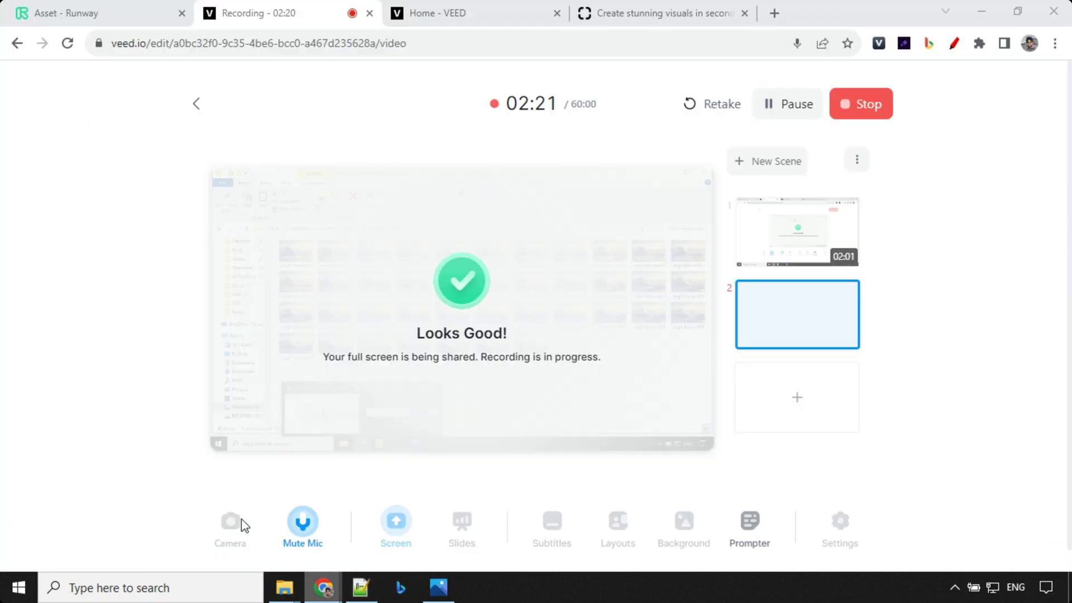
click(659, 8)
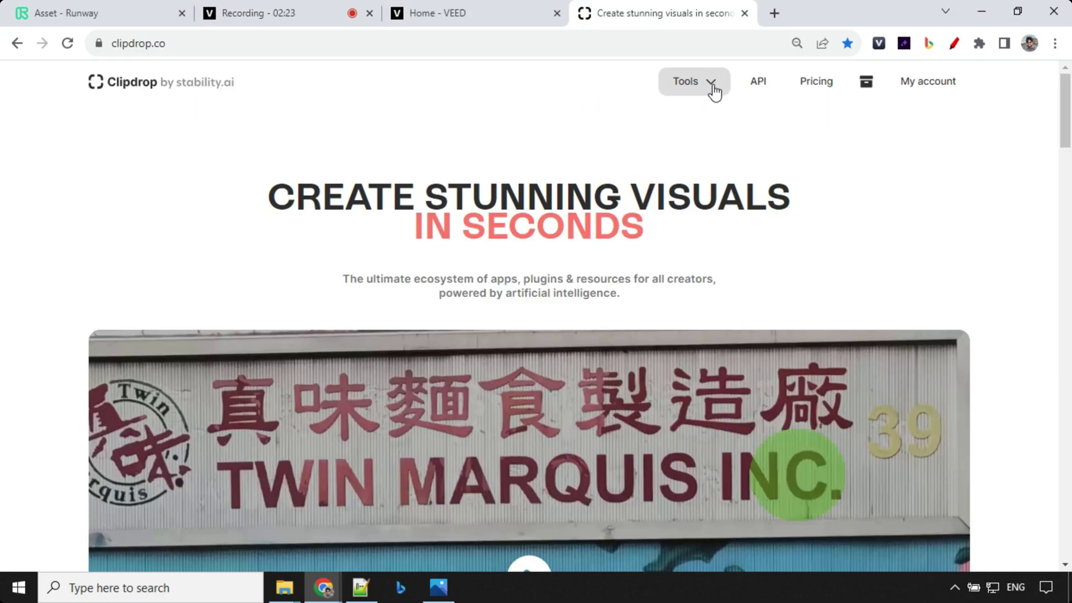
click(712, 90)
click(707, 149)
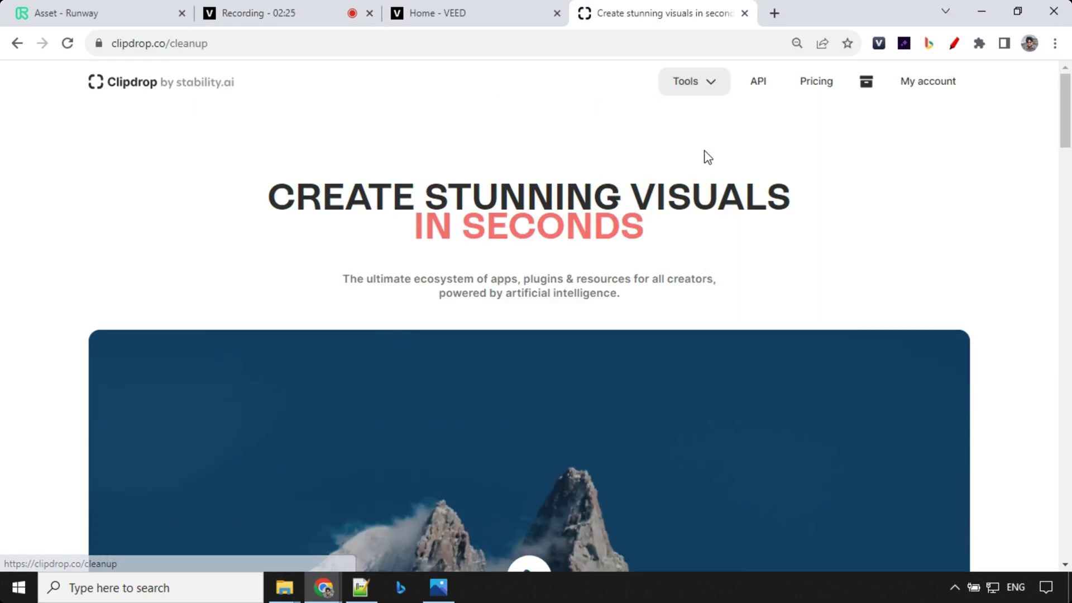
scroll(696, 246, down, 8)
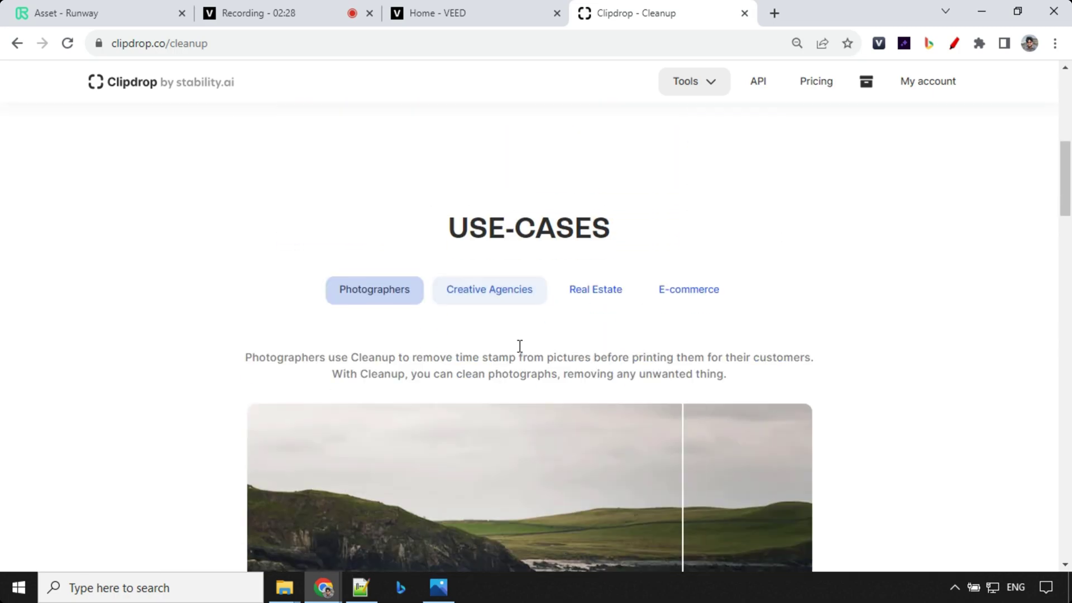
scroll(520, 346, up, 8)
Upload ezgif-frame-040, erase the lower-right watermark, and view the cleaned frame in Photos
click(531, 307)
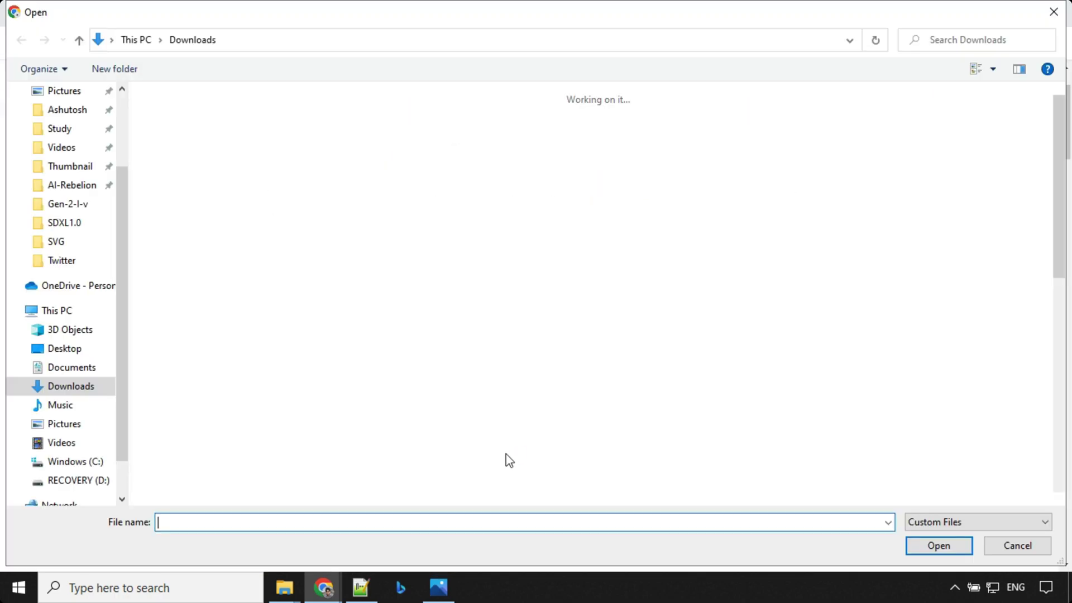
text("C:\Users\Ashu\Downloads\sxgif-9-9d1f36e3e-jpg\sxgif-frame-00.jpg")
click(939, 546)
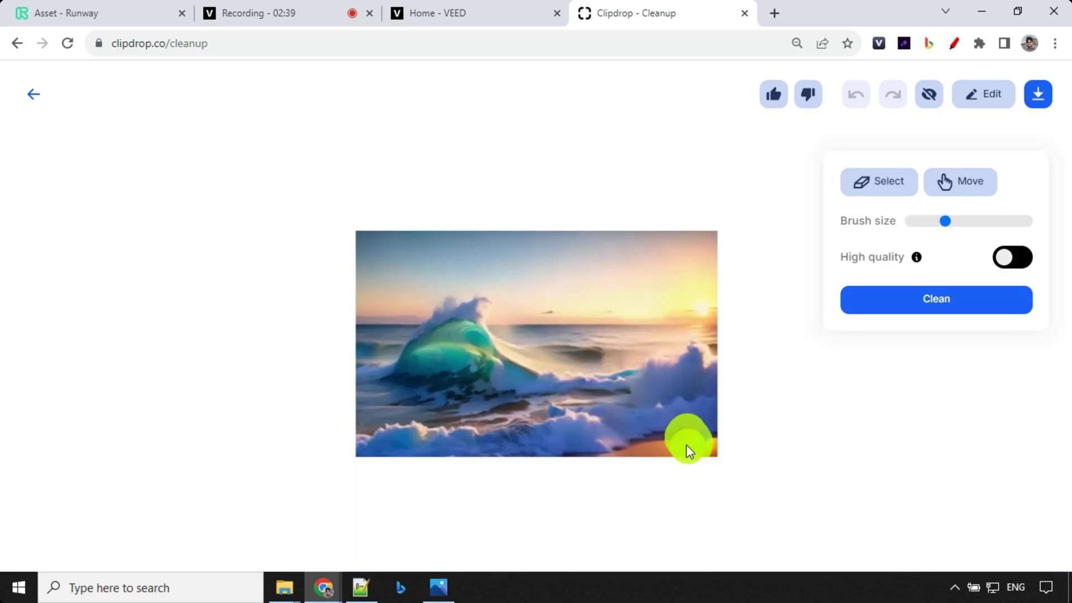
mouse_move(687, 450)
mouse_down()
mouse_move(701, 453)
mouse_move(700, 434)
mouse_up()
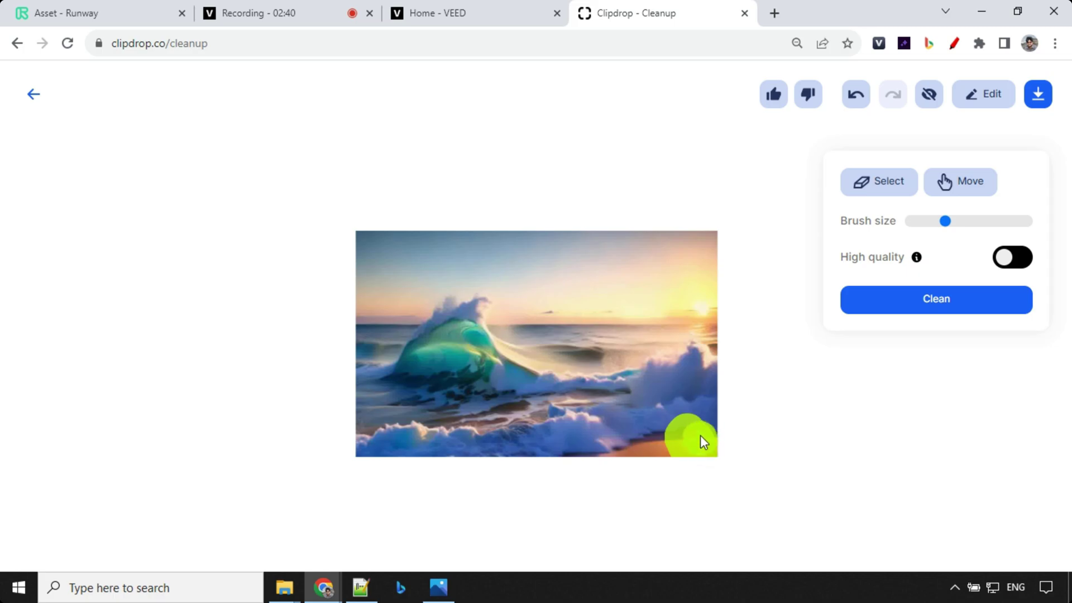
click(981, 310)
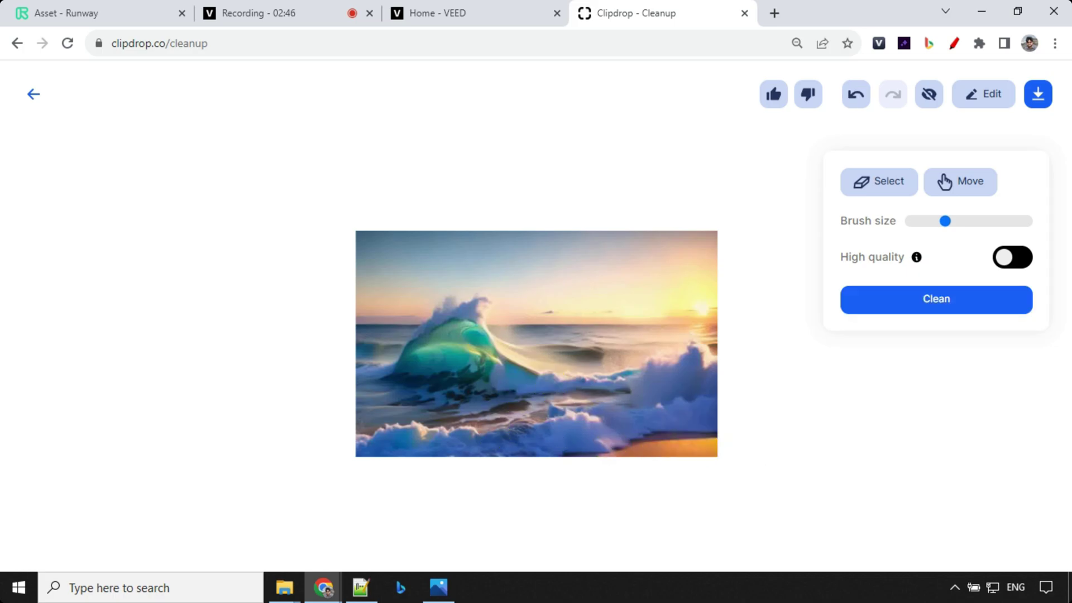
click(441, 588)
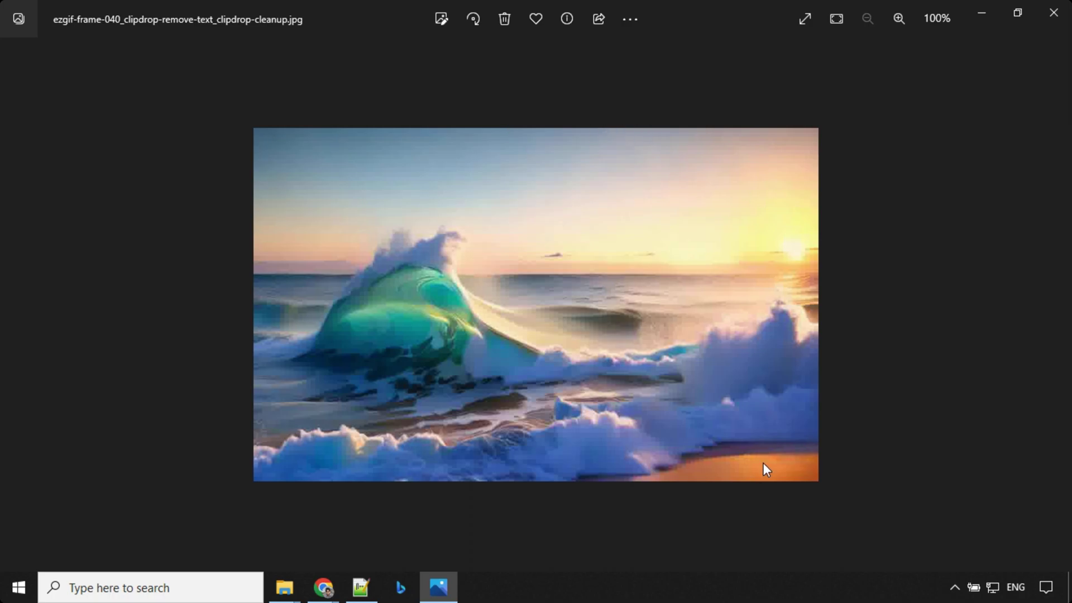
Upload ezgif-frame-040_clipdrop-remove-text_clipdrop-cleanup to Gen-2 and generate a video from it
key(alt+Tab)
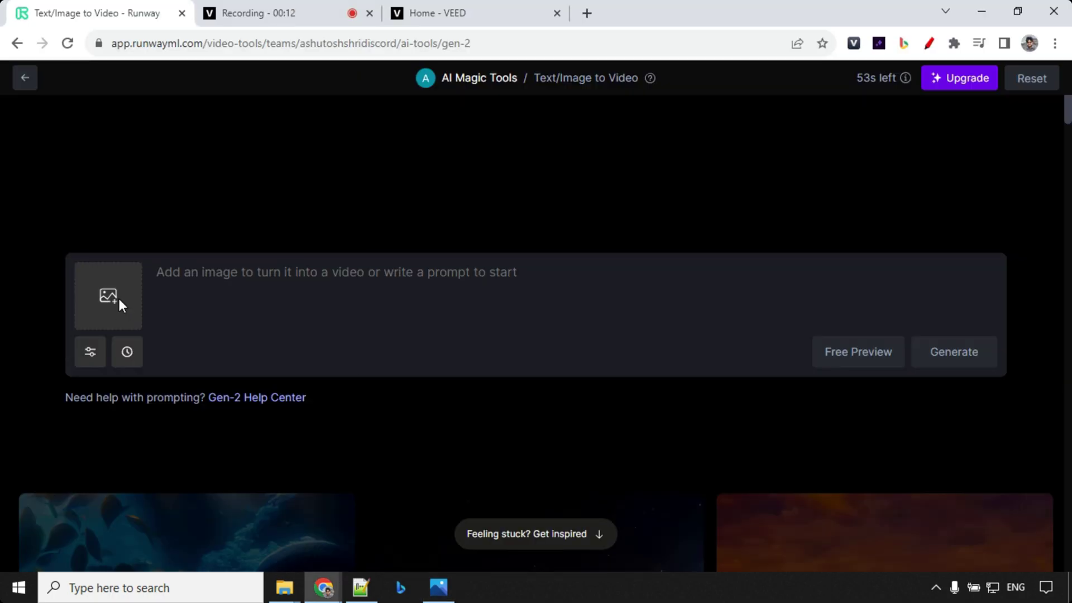
click(119, 299)
click(133, 312)
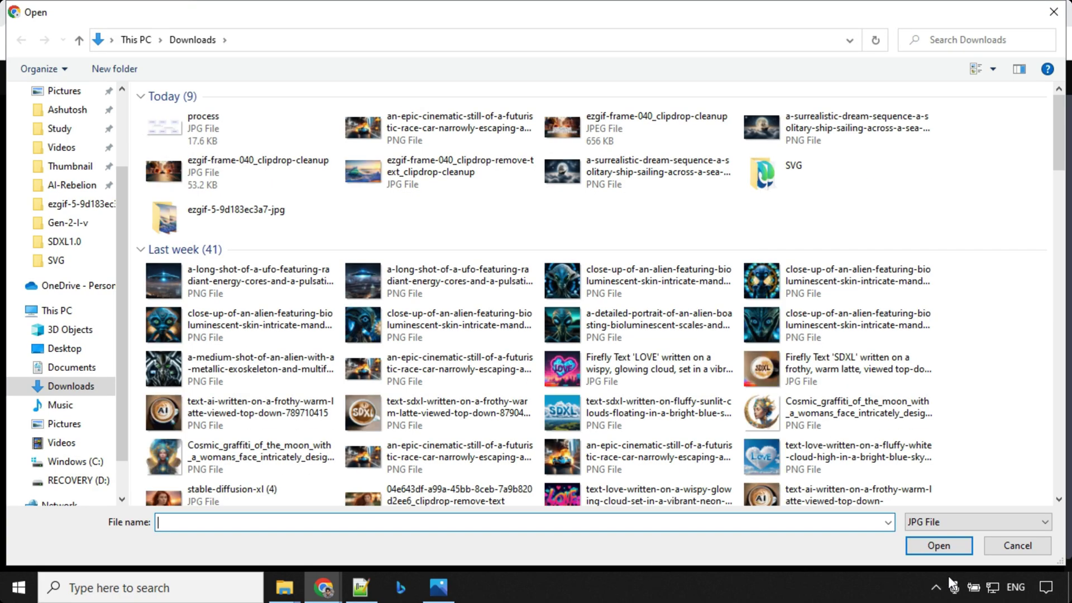
click(436, 170)
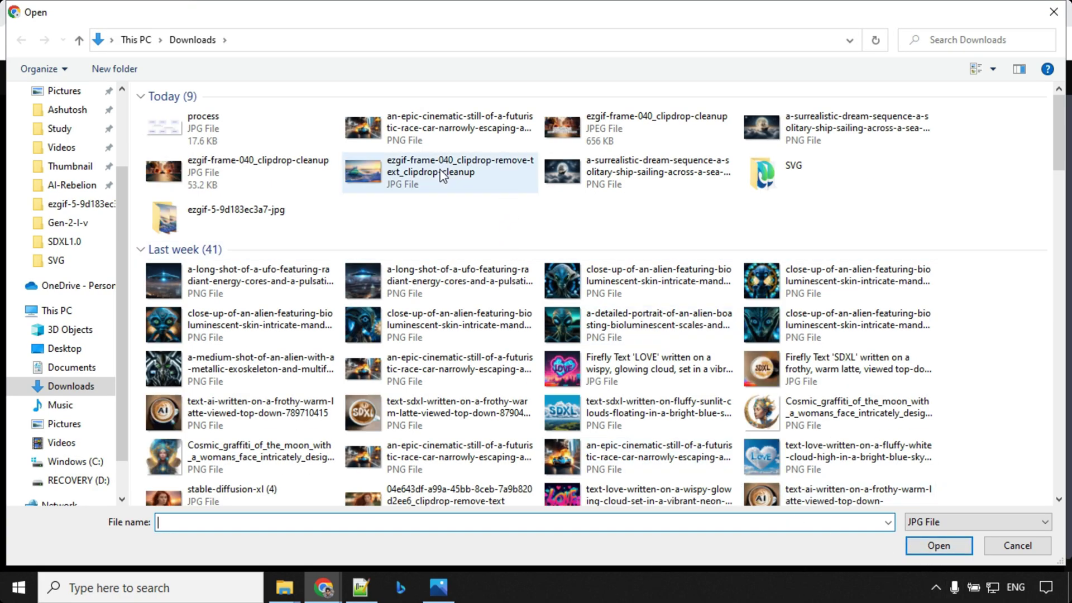
click(939, 546)
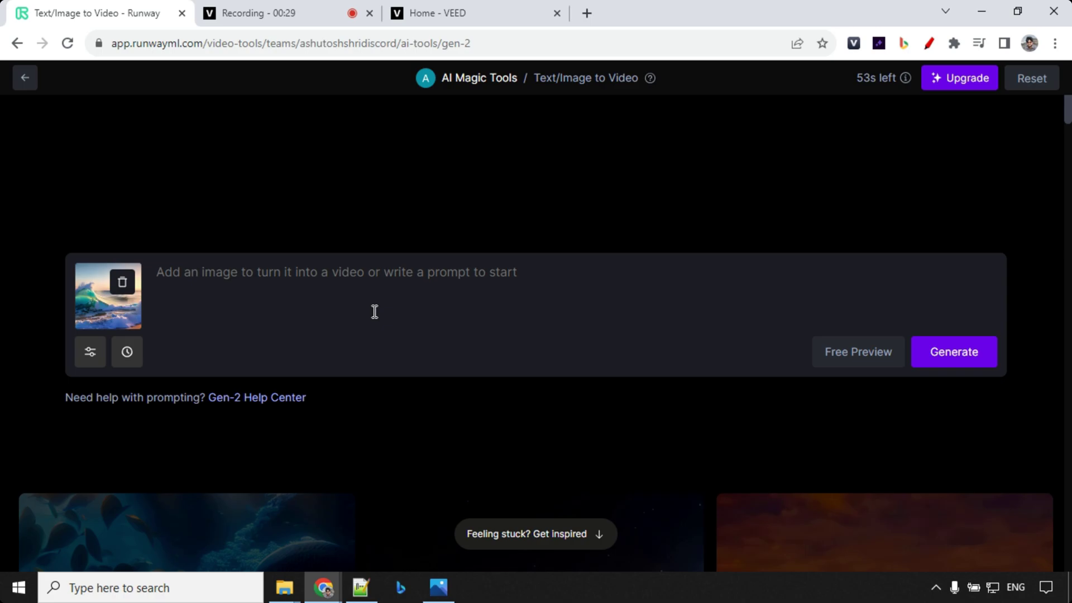
click(964, 353)
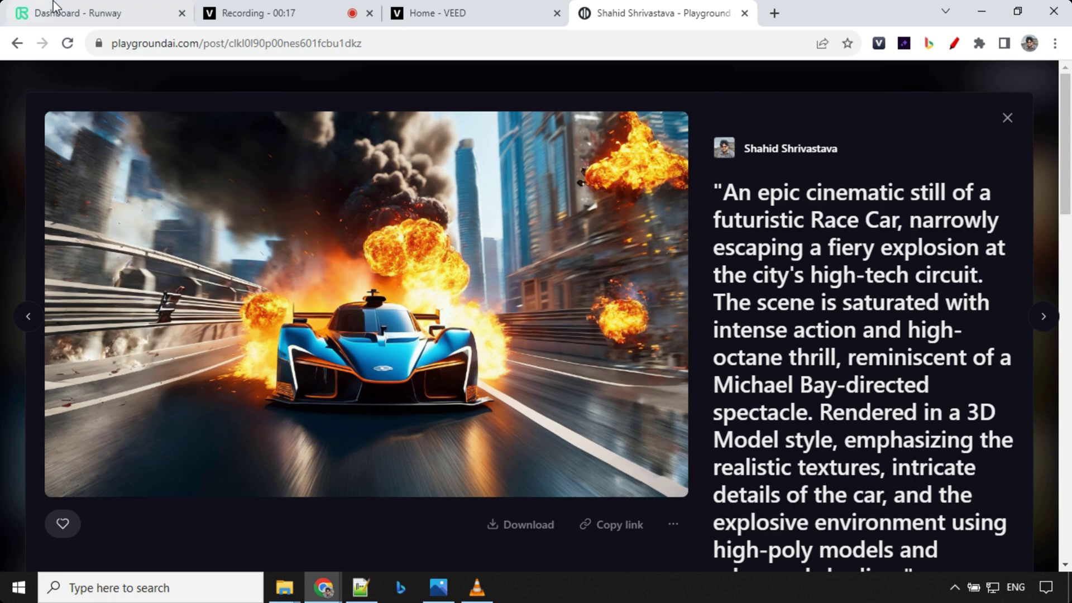
Switch from the Playground AI post back to the Runway tab
click(79, 13)
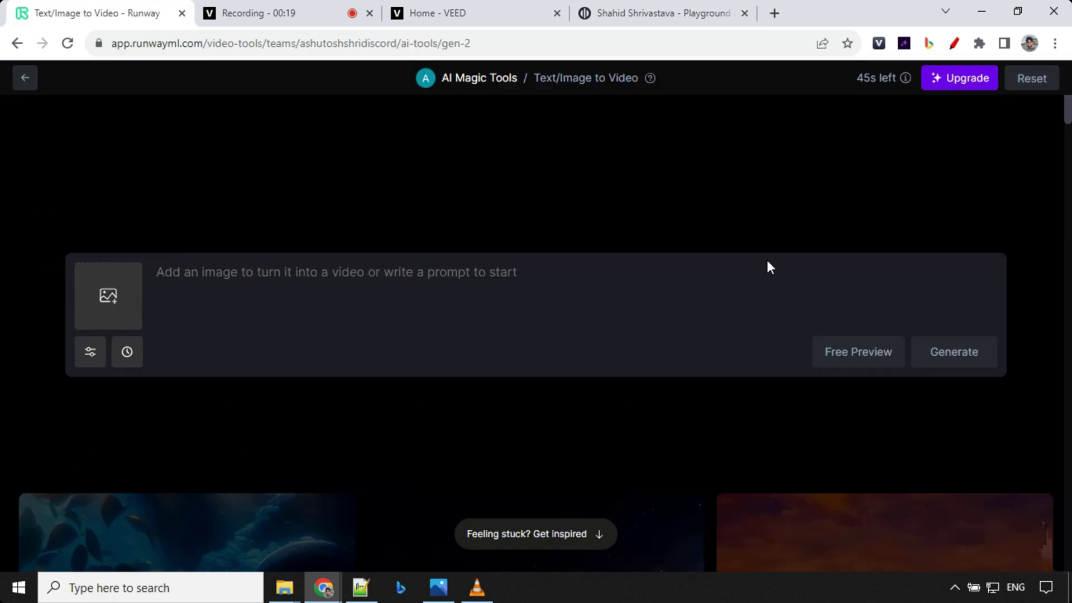
Generate a 4-second Gen-2 video from the race car image and play it
click(126, 317)
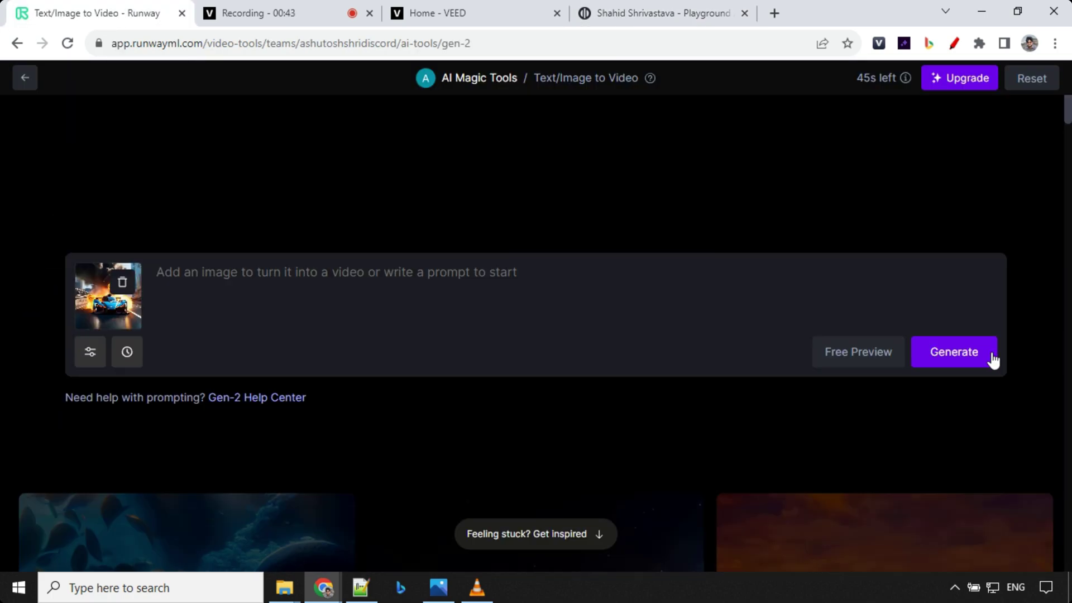
click(993, 359)
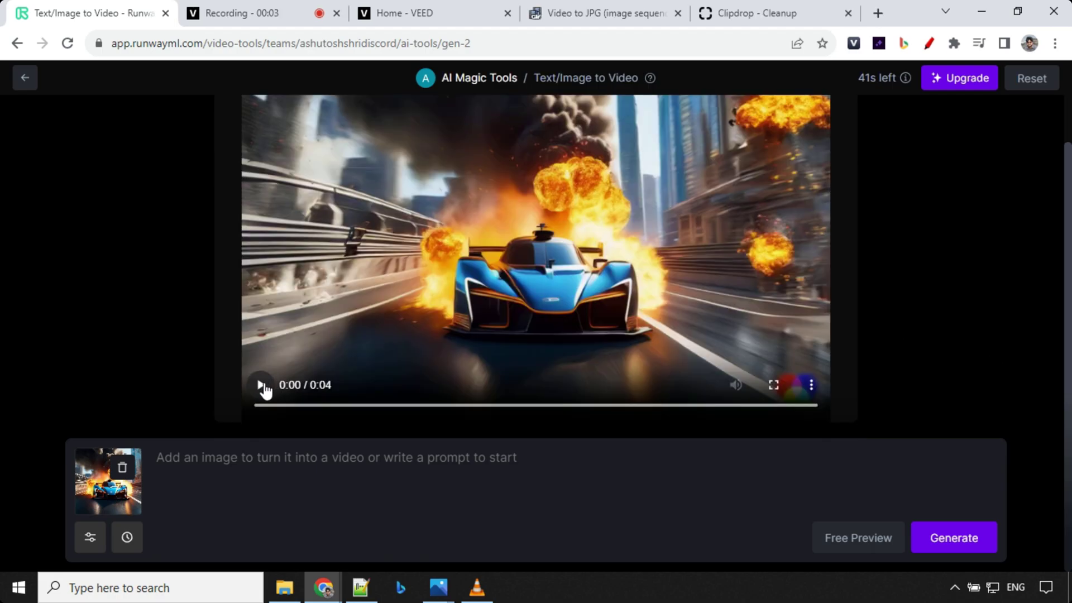
click(261, 386)
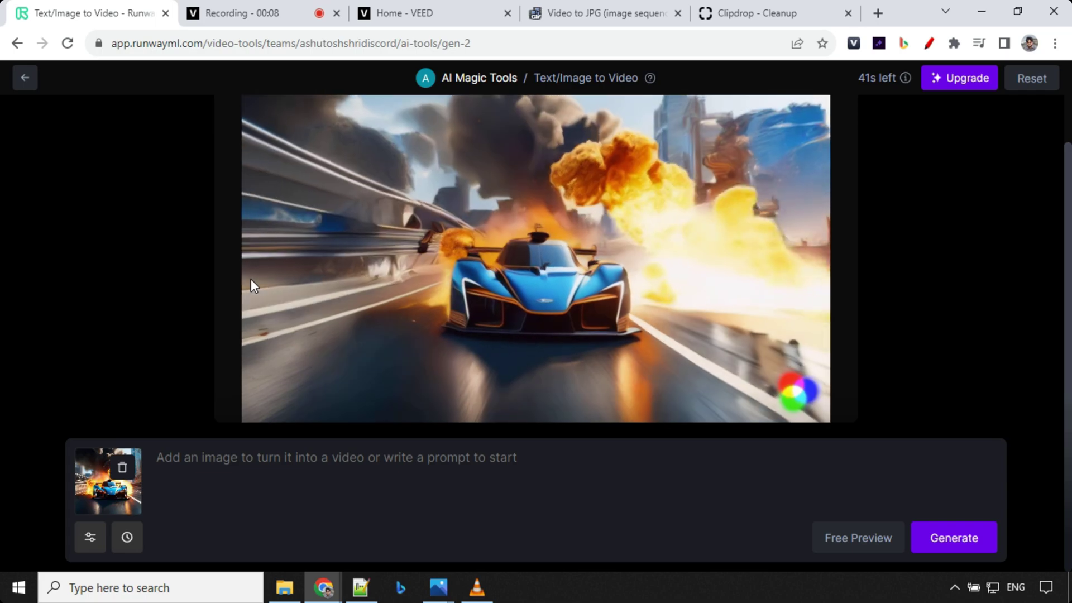
Preview the cleaned final race car frame in Photos, then close it and open Runway's uploader
click(285, 597)
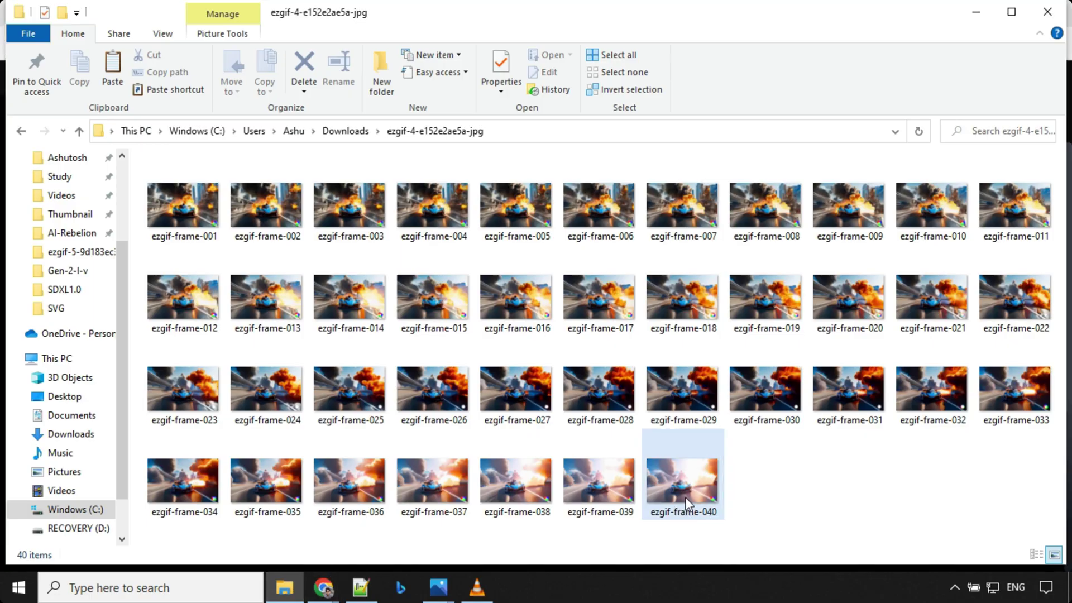
click(438, 587)
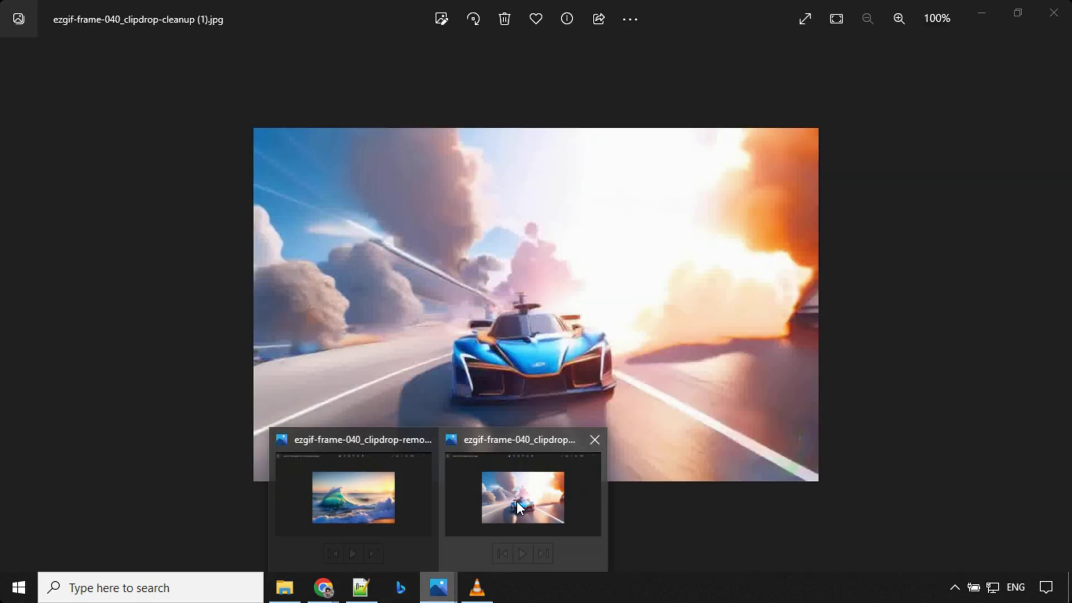
click(514, 528)
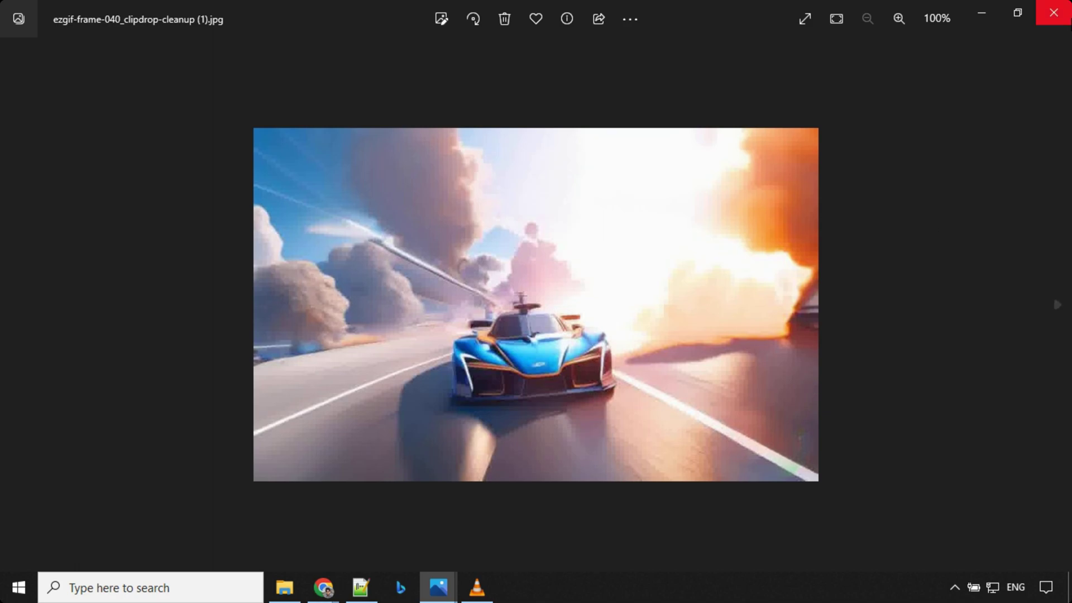
click(1054, 12)
click(142, 292)
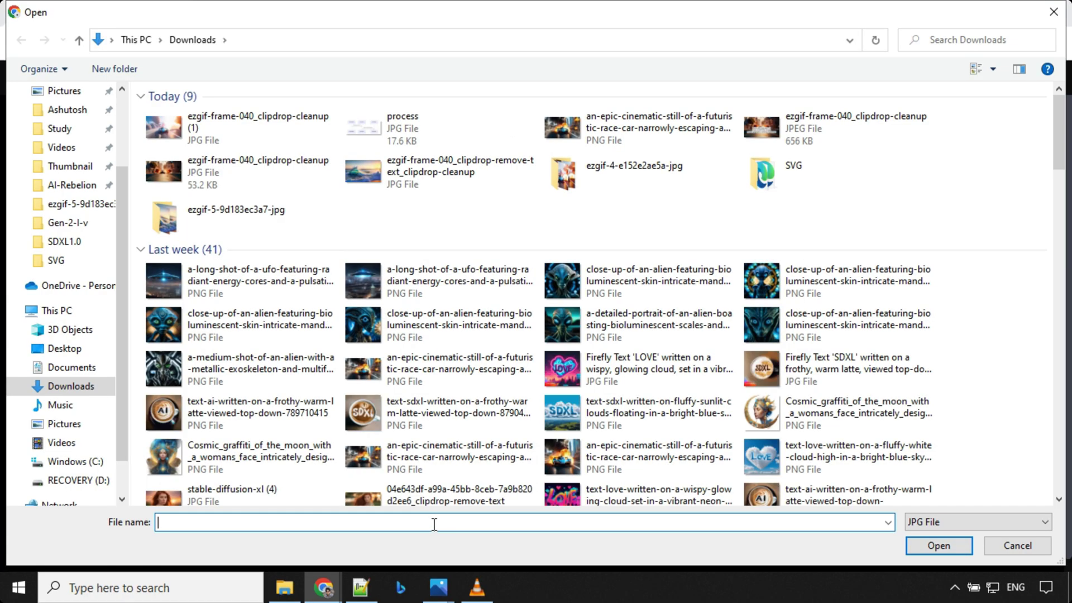
Upload ezgif-frame-040_clipdrop-cleanup (1) and generate a follow-on Gen-2 race car clip
key(shift+Tab)
click(945, 548)
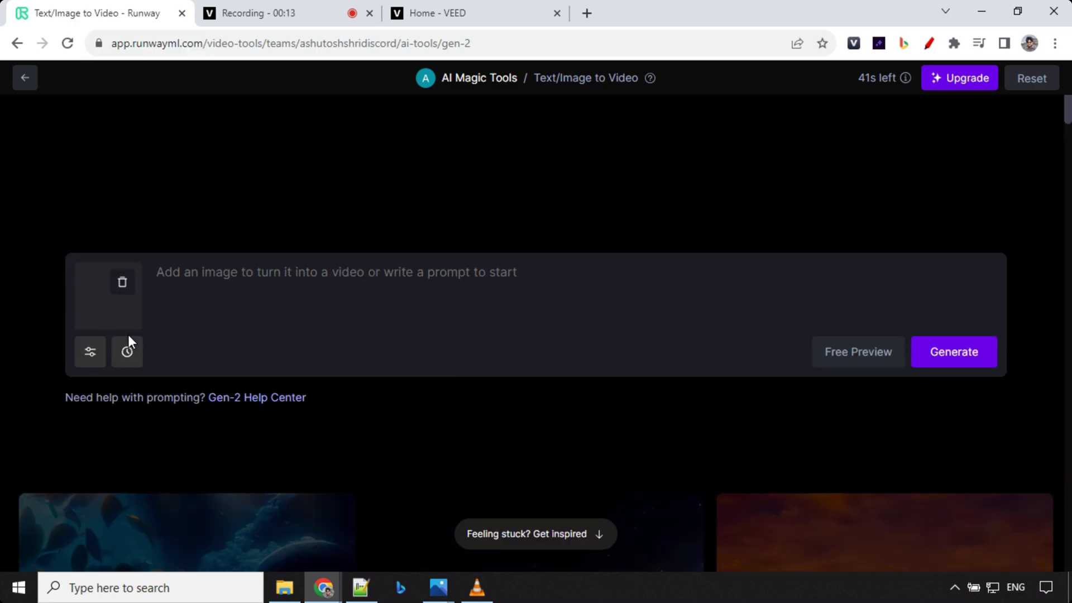
click(977, 357)
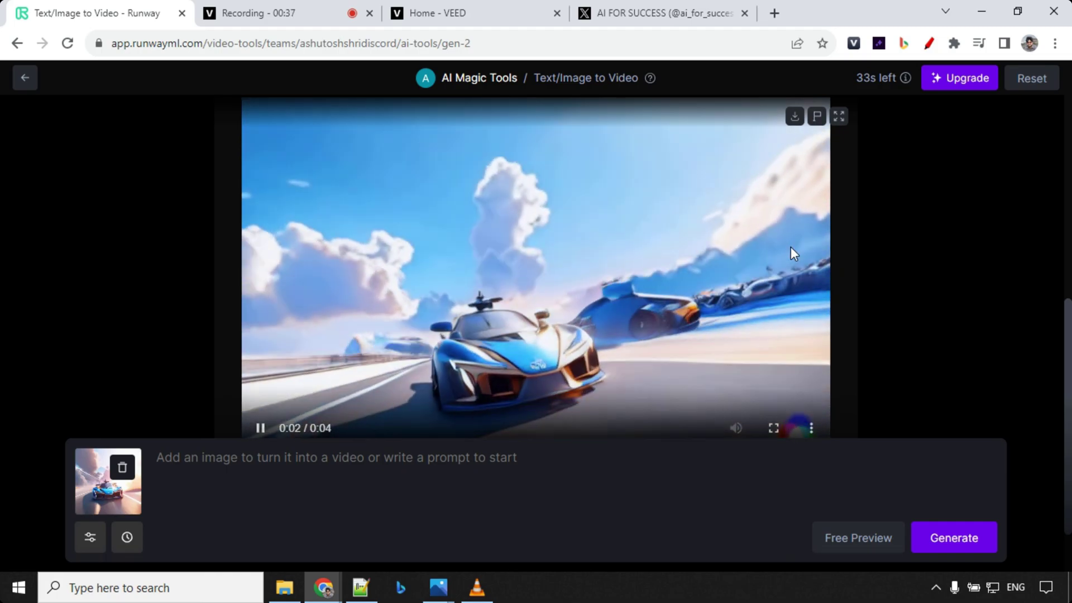
Play back the earlier race car video in the Runway feed
scroll(790, 247, up, 7)
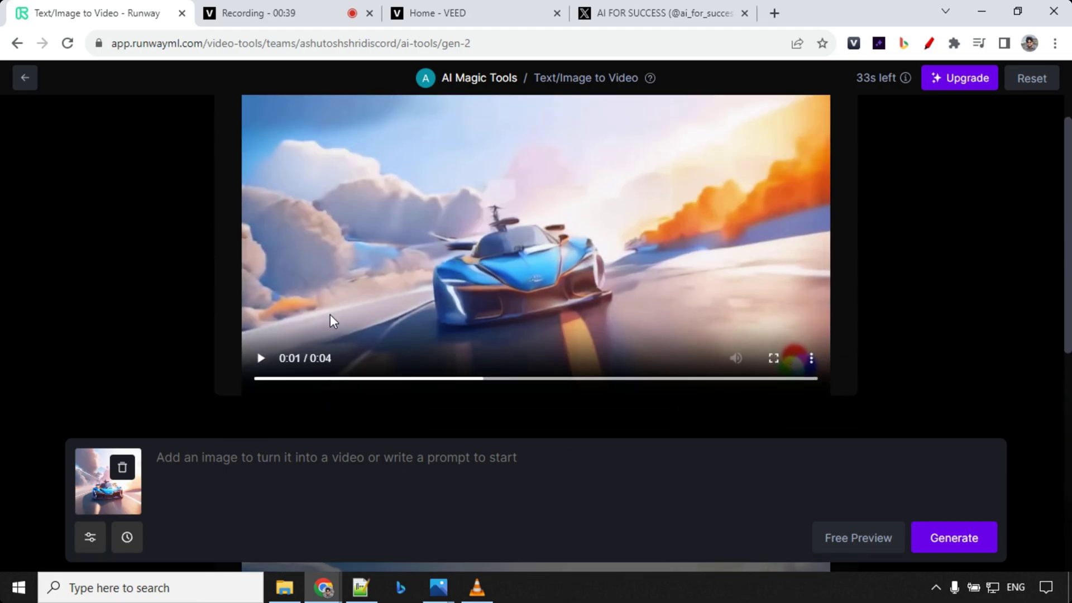
click(263, 362)
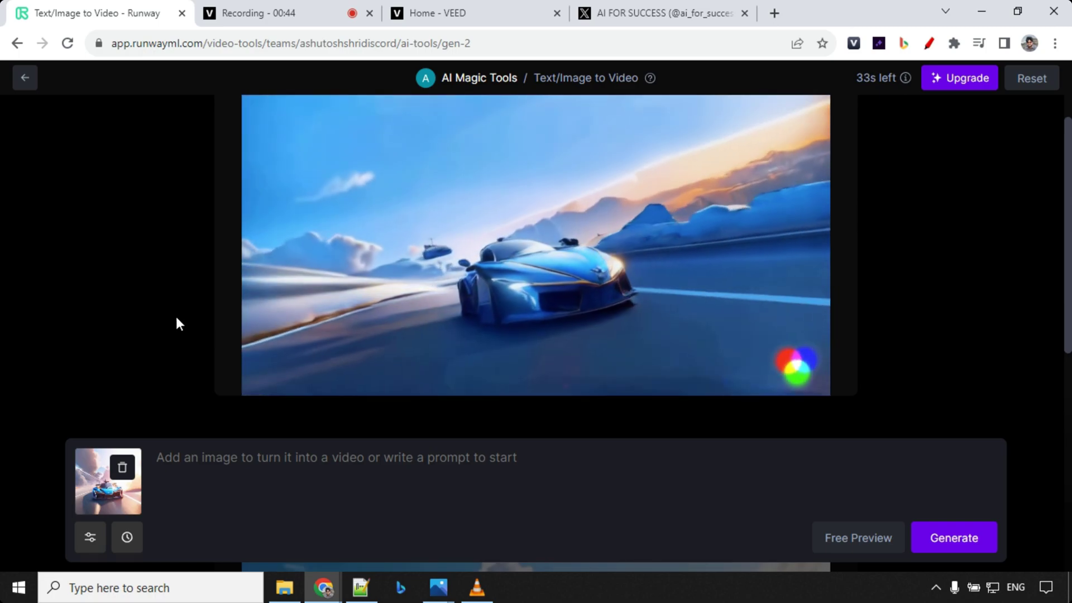
scroll(177, 317, down, 3)
scroll(175, 323, up, 3)
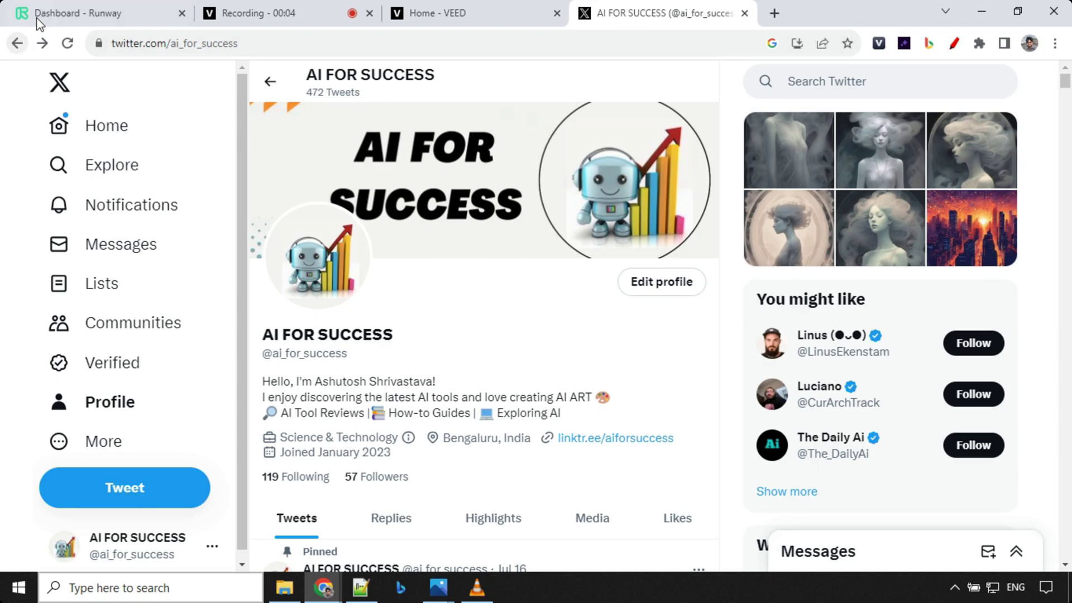
Close the Runway Dashboard tab and browse down the Twitter profile's earlier image tweets
middle_click(65, 9)
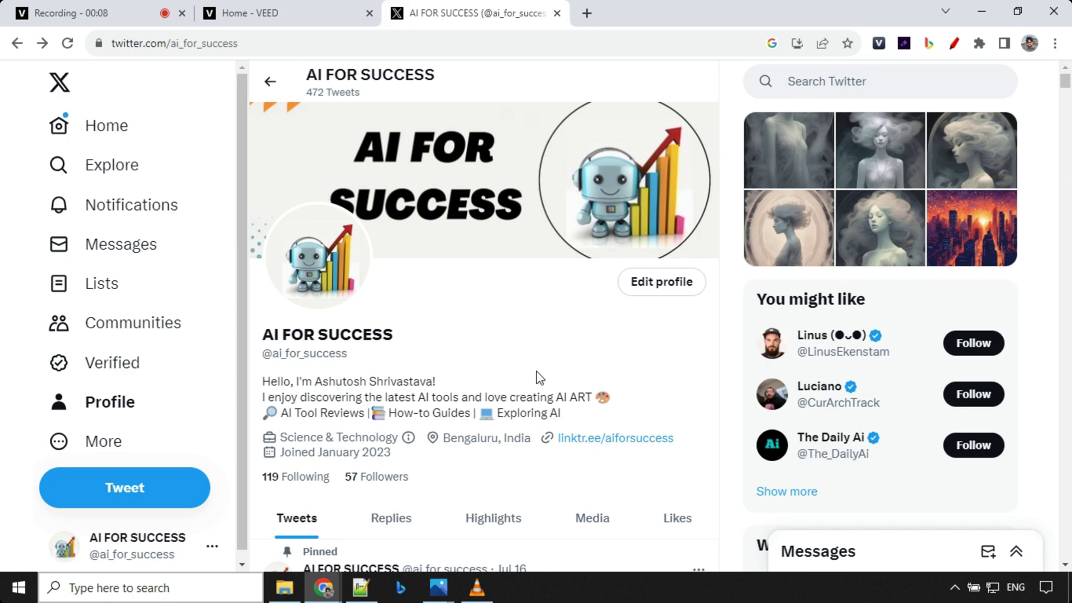
scroll(625, 349, down, 20)
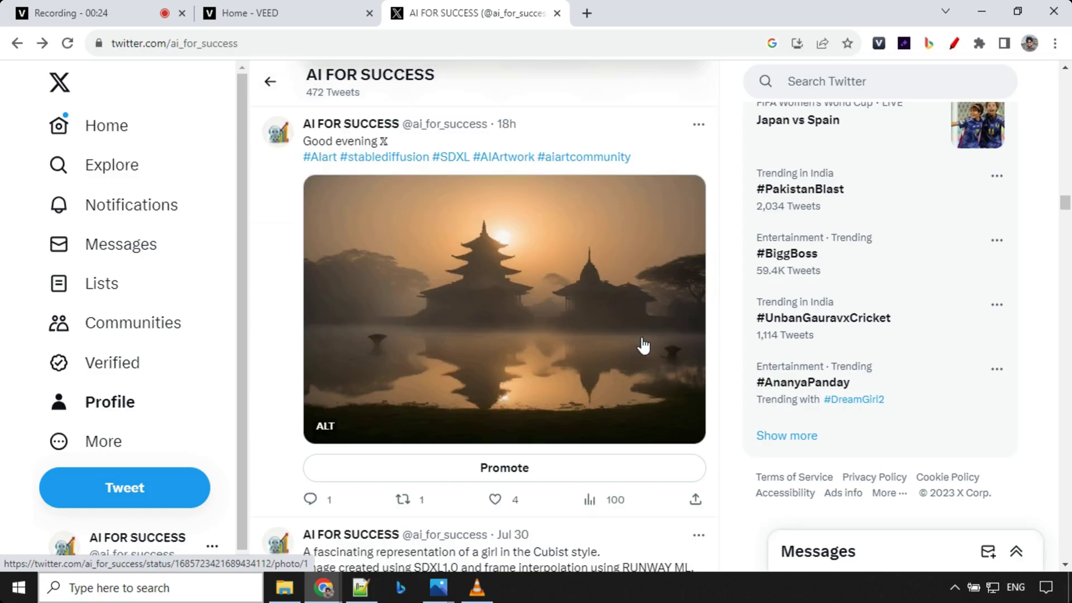
scroll(644, 346, down, 7)
scroll(644, 347, down, 11)
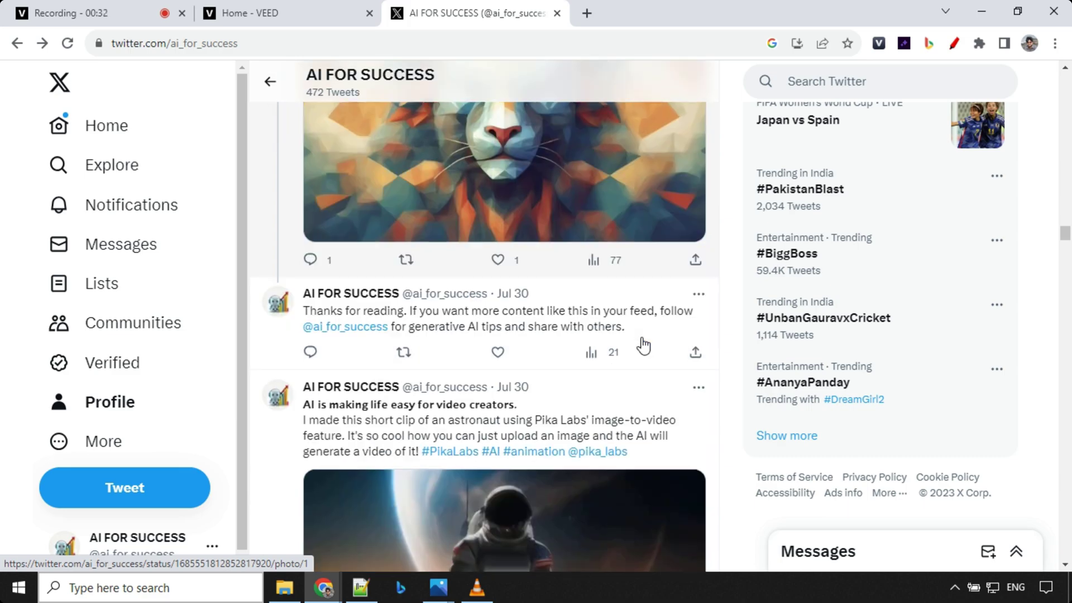
scroll(644, 346, down, 18)
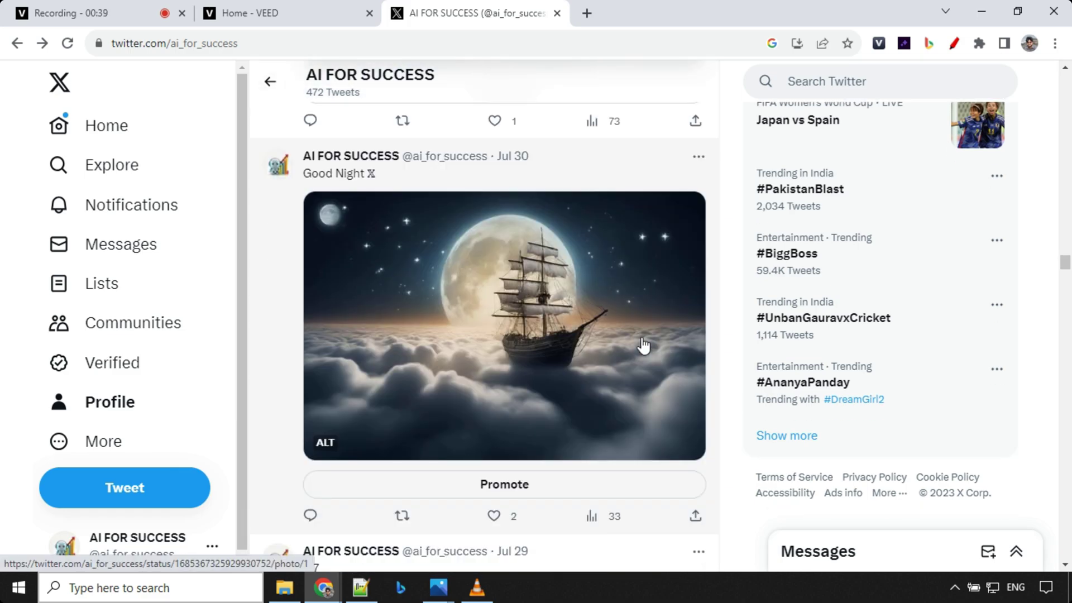
scroll(643, 346, down, 20)
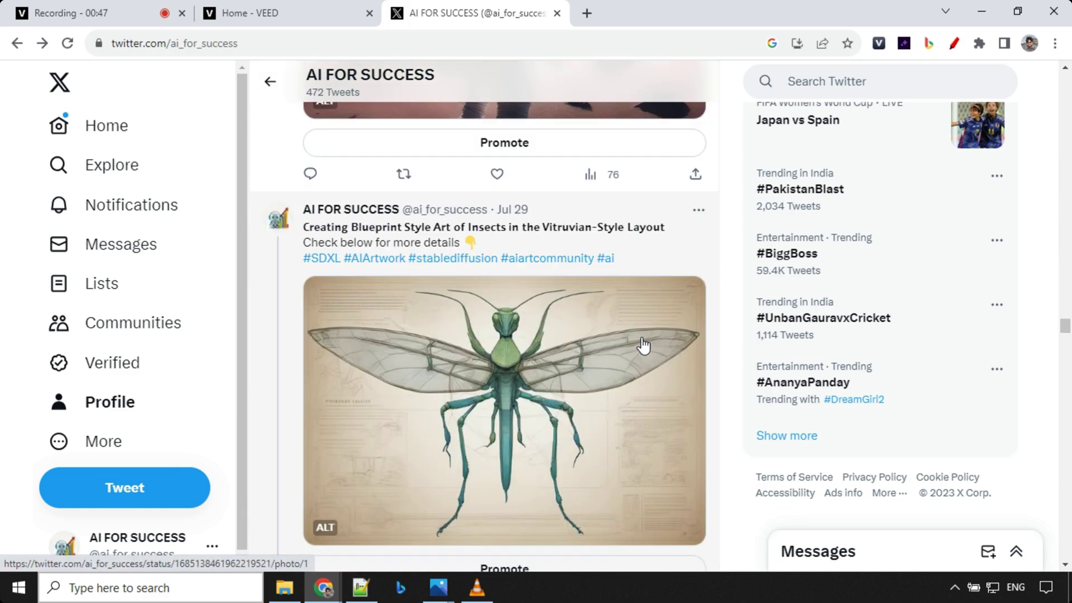